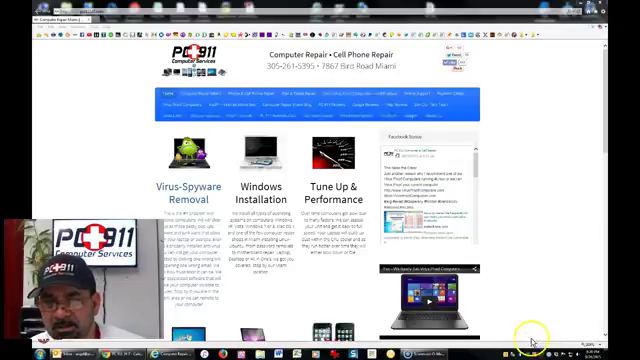
Step: Choose Pause protection from the Kaspersky tray icon's context menu
{"action": "right_click", "coordinate": [537, 352]}
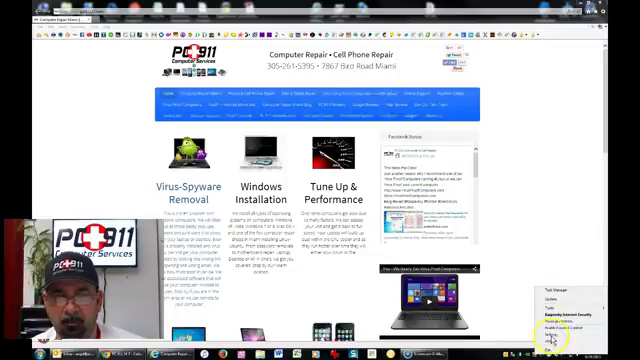
{"action": "left_click", "coordinate": [551, 322]}
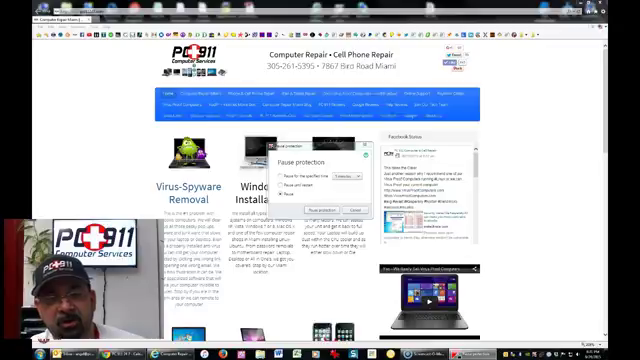
Step: Confirm pausing Kaspersky protection until manually resumed
{"action": "left_click", "coordinate": [332, 210]}
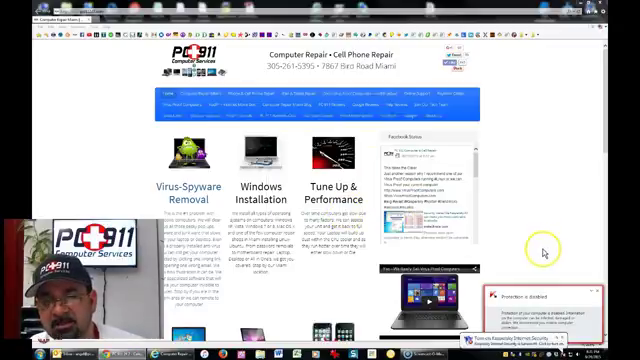